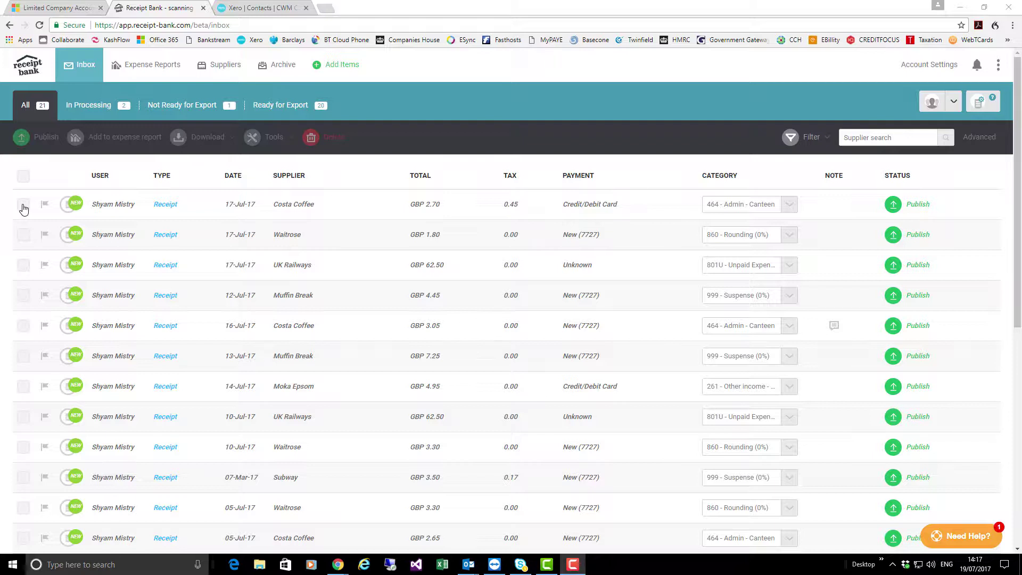
# - Open the GBP 2.70 Costa Coffee receipt and change its tax amount from 0.45 to 0
pyautogui.click(167, 209)
pyautogui.click(167, 209)
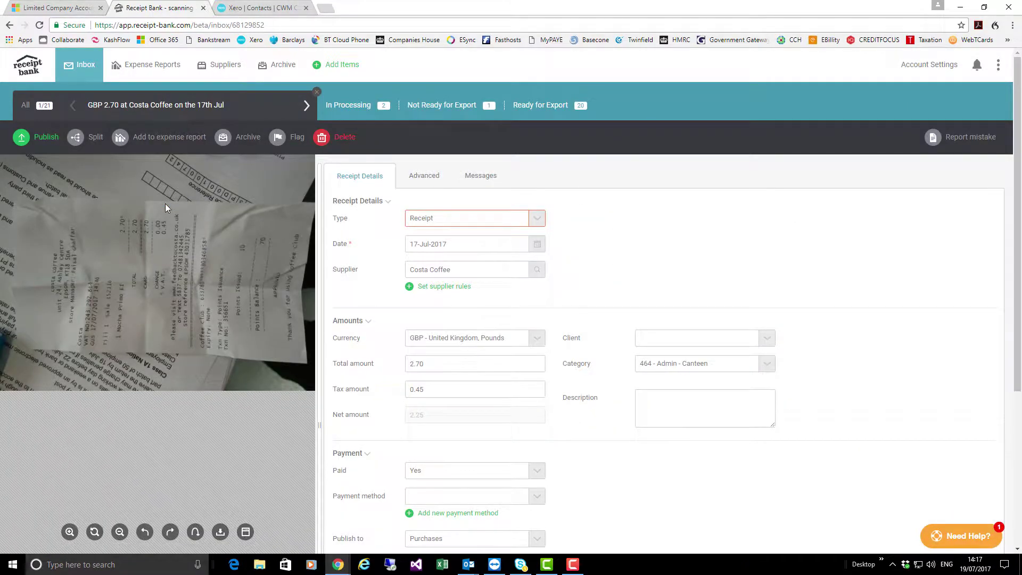
pyautogui.click(430, 388)
pyautogui.doubleClick(421, 388)
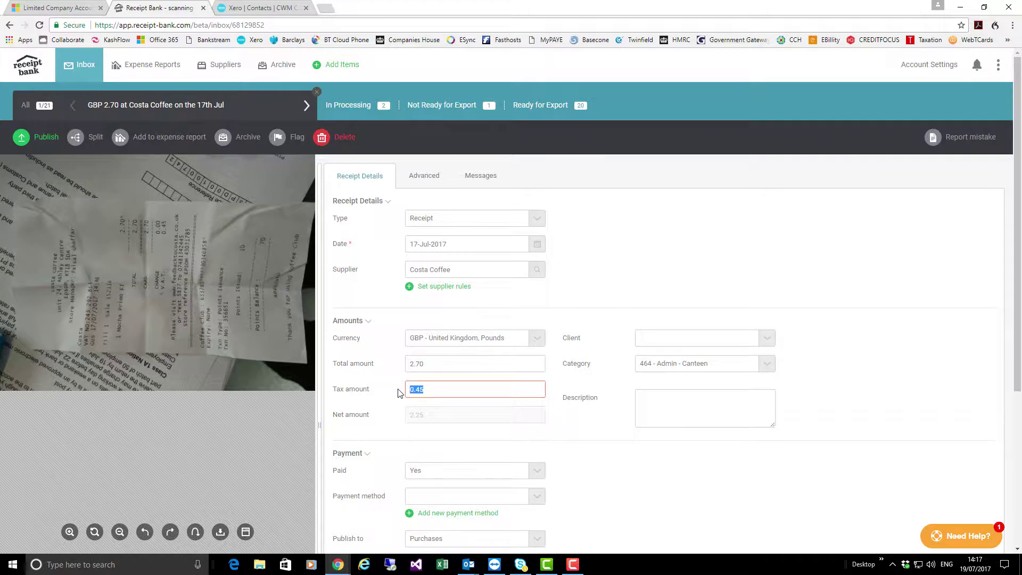
pyautogui.write('0')
pyautogui.press('Tab')
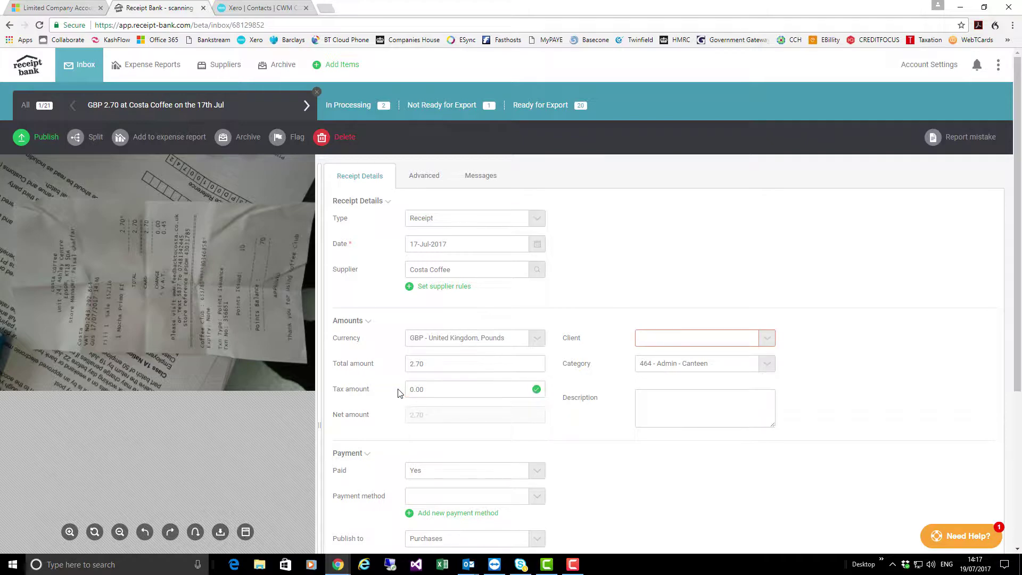
# - Set the receipt's category to 423 - Admin - Hotels & travel
pyautogui.click(730, 372)
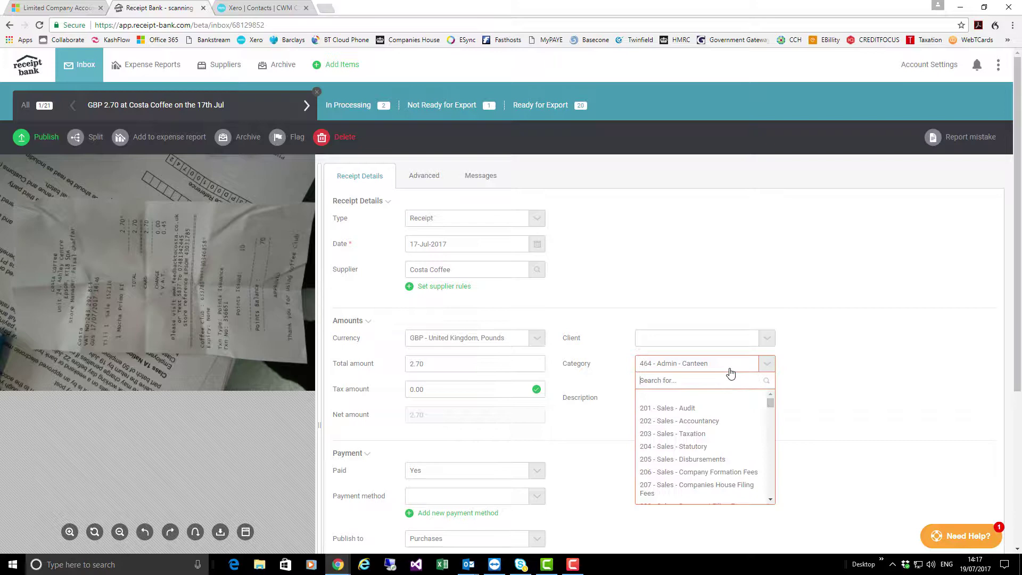
pyautogui.write('trav')
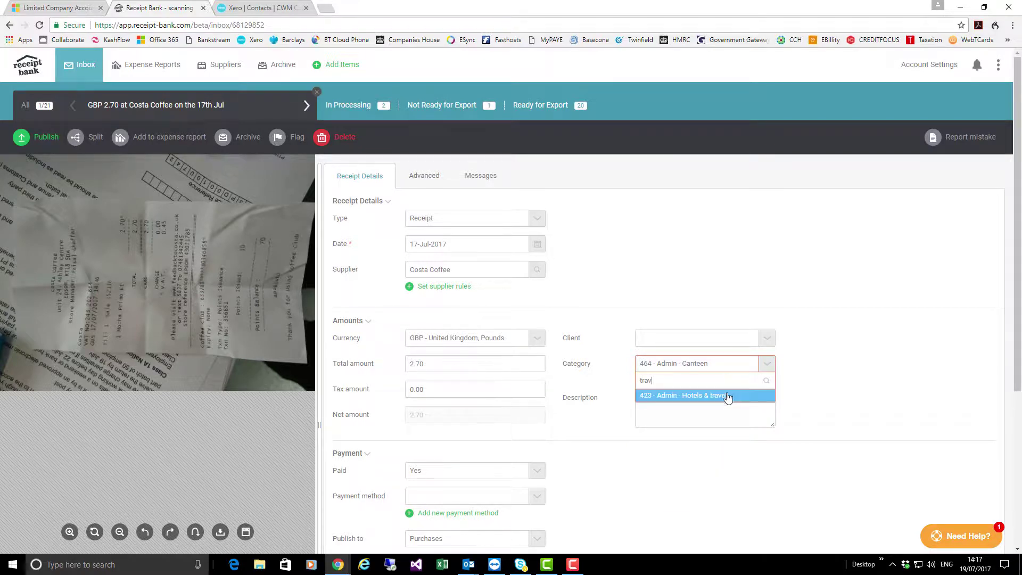
pyautogui.click(727, 395)
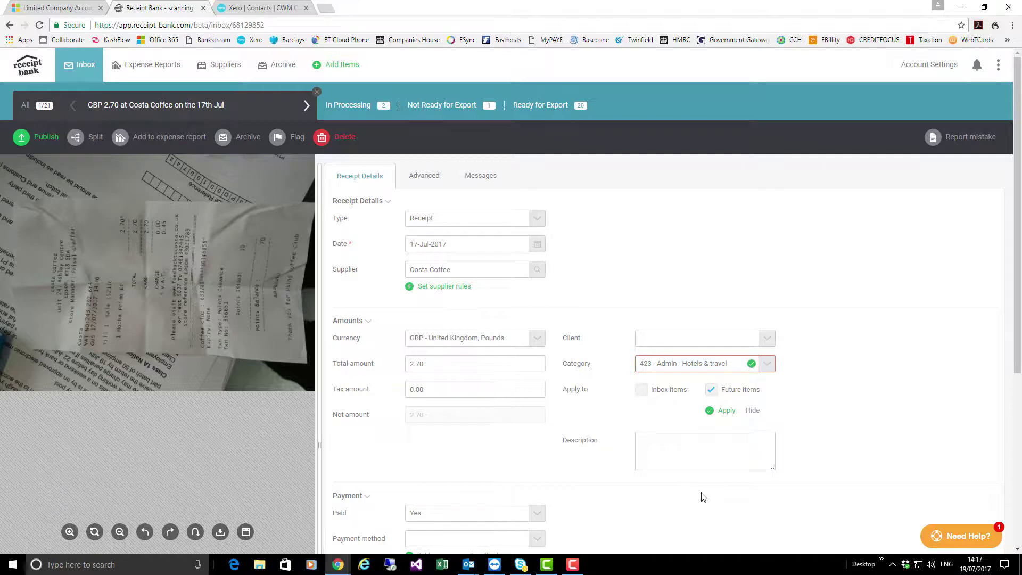
pyautogui.scroll(-2, 702, 497)
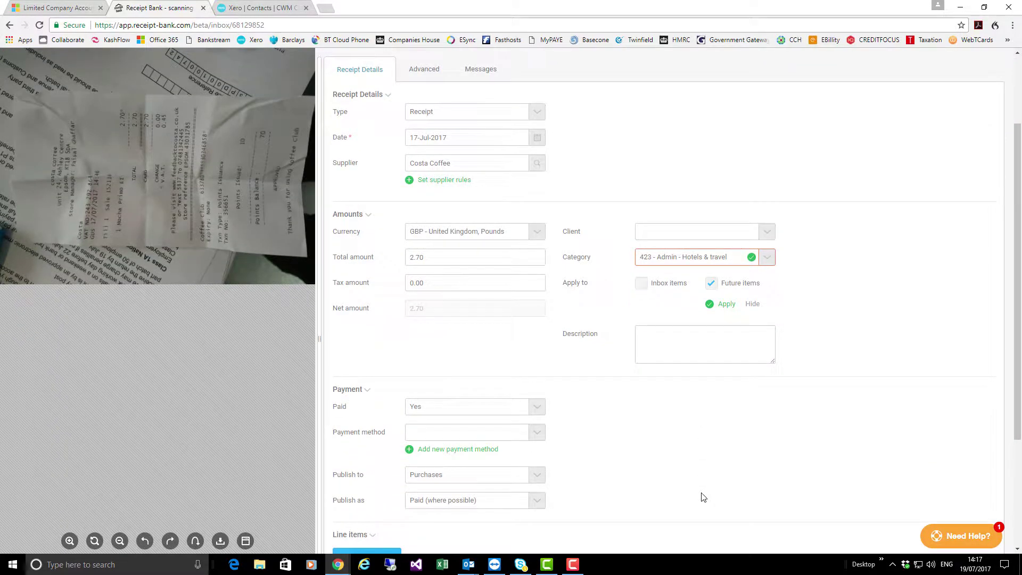
pyautogui.scroll(-2, 703, 497)
pyautogui.scroll(4, 703, 497)
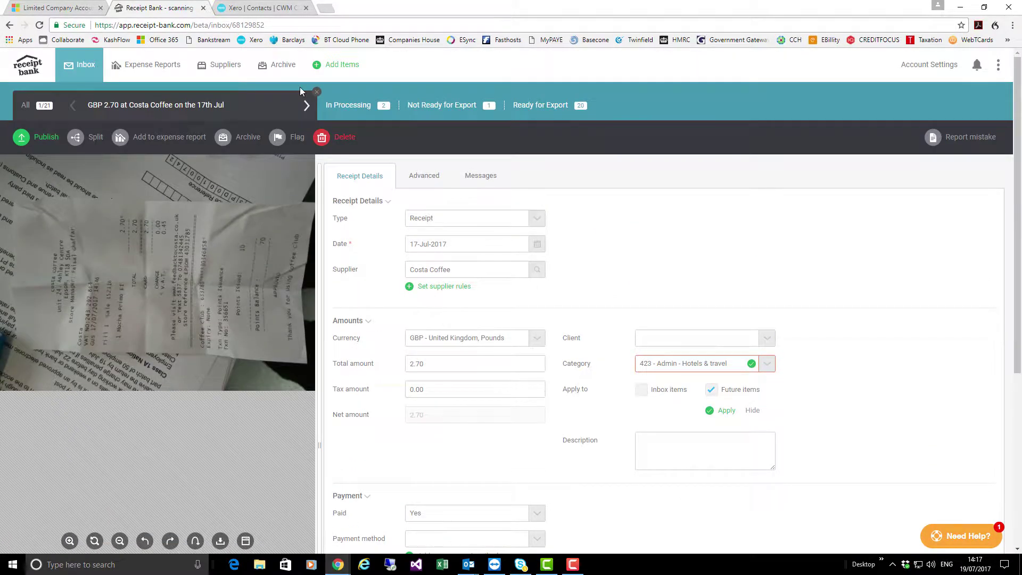
# - Move to the GBP 1.80 Waitrose receipt and categorise it 423 - Admin - Hotels & travel
pyautogui.click(306, 104)
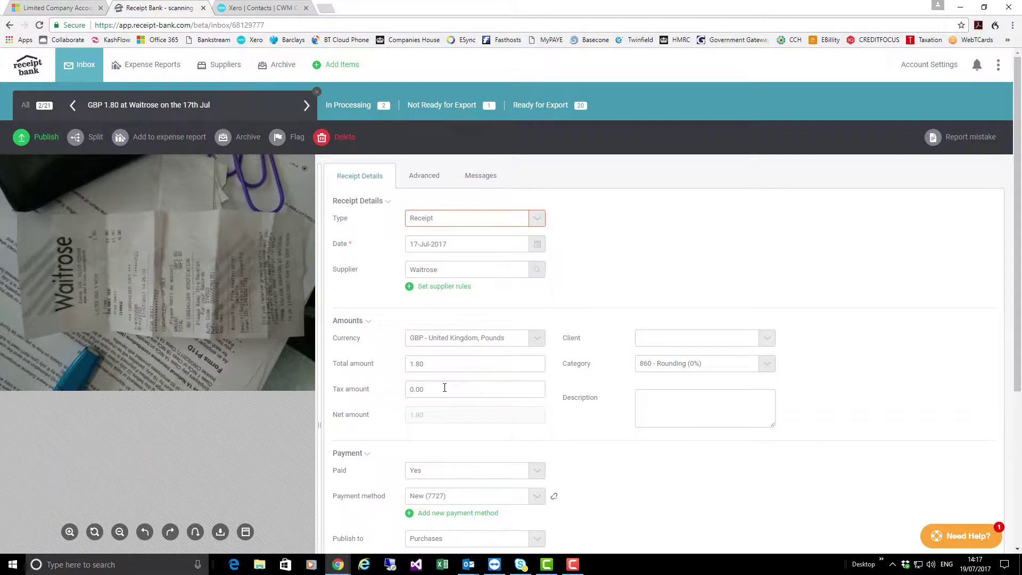
pyautogui.click(675, 369)
pyautogui.write('tr')
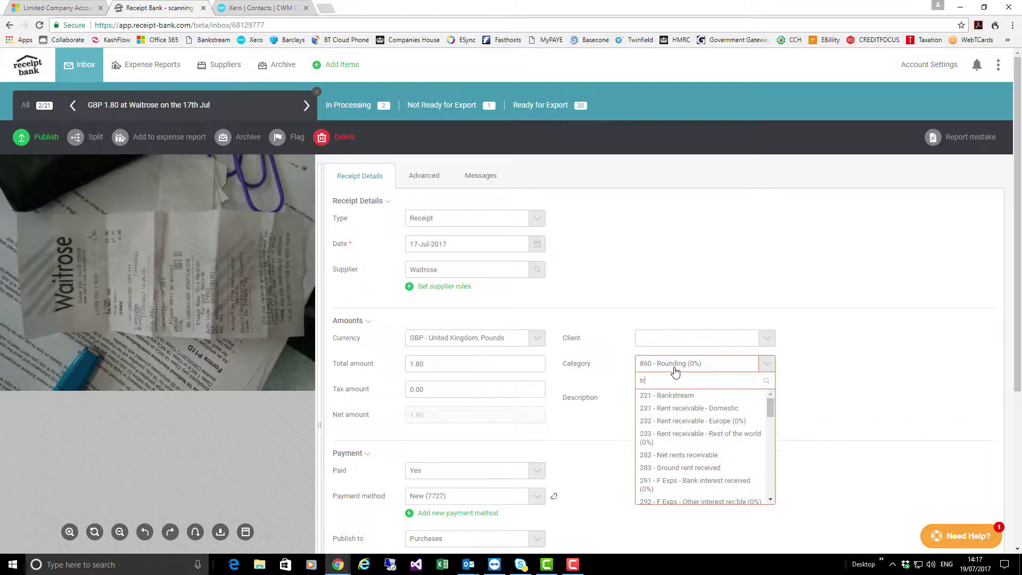
pyautogui.write('avel')
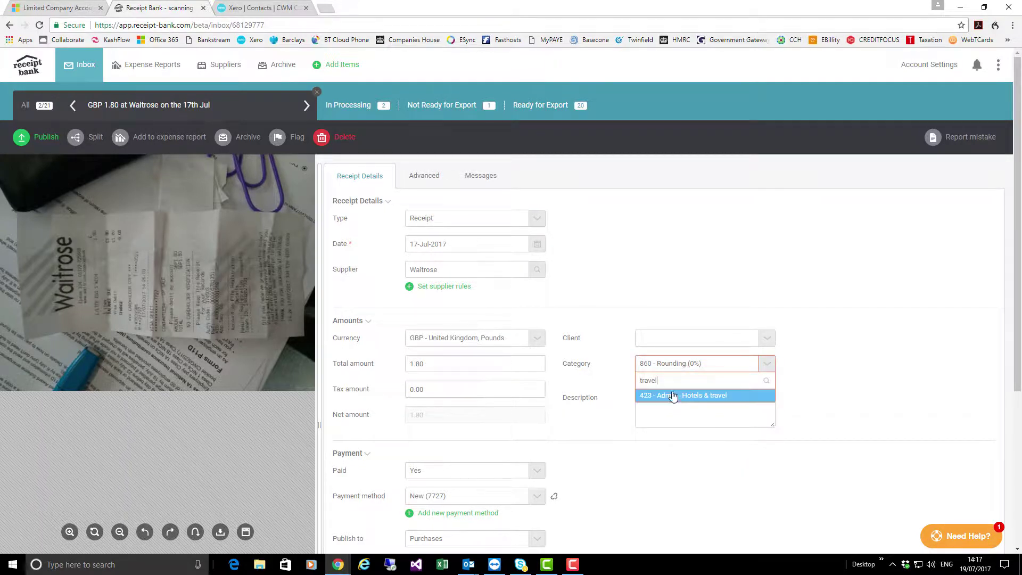
pyautogui.click(674, 394)
pyautogui.scroll(-2, 642, 485)
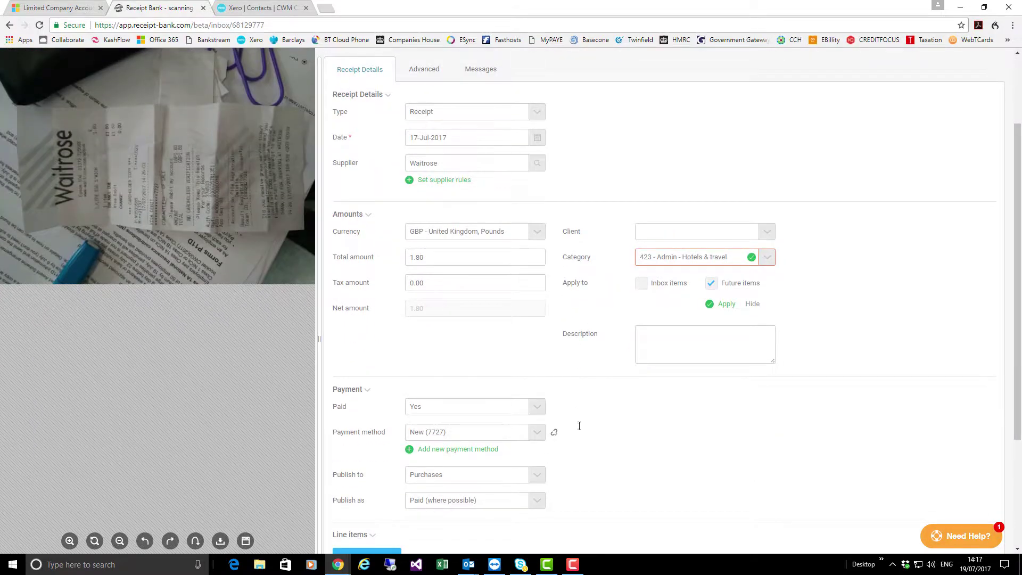
# - Mark the Waitrose receipt as not paid and clear its payment method
pyautogui.click(538, 414)
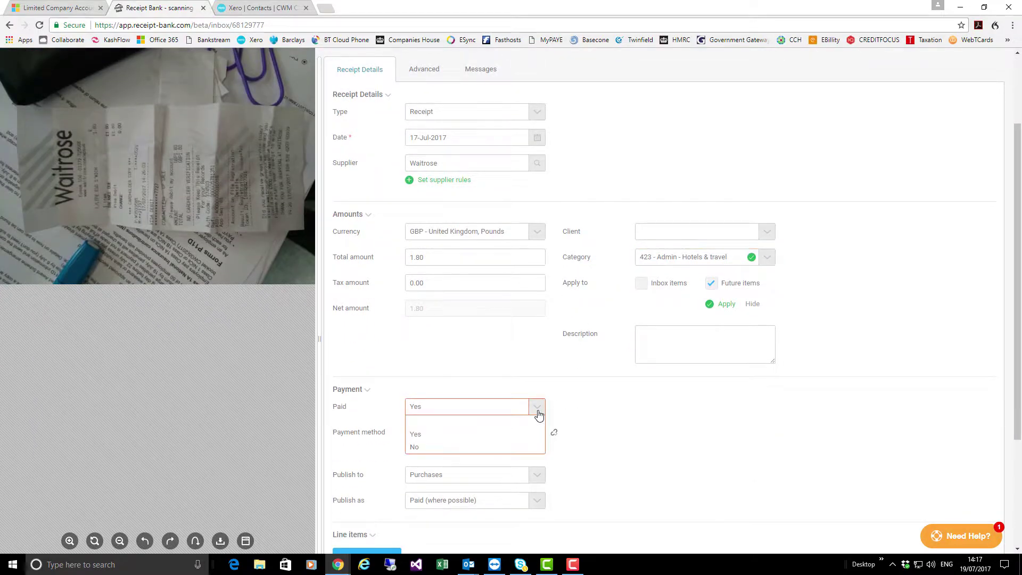
pyautogui.click(513, 447)
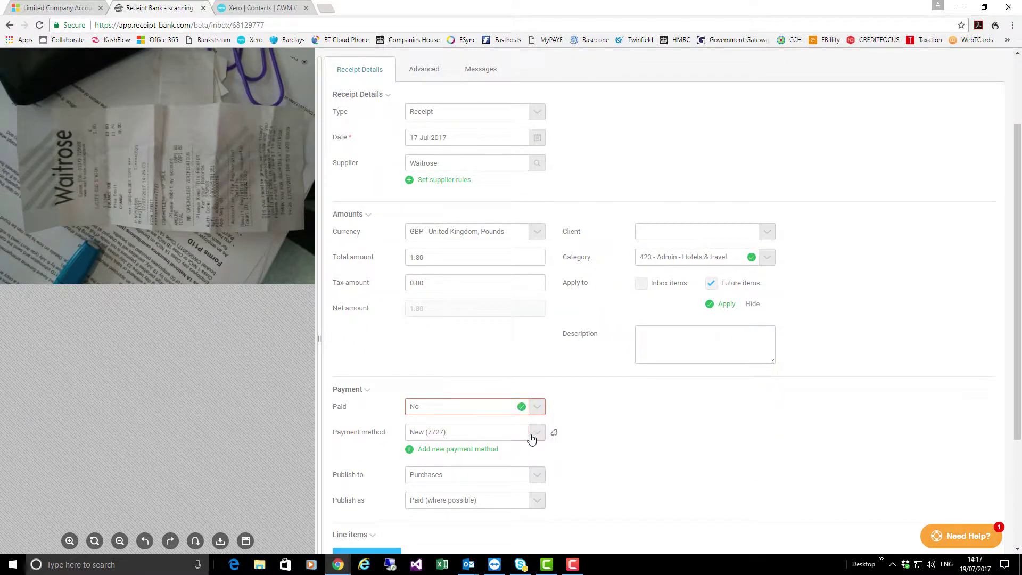
pyautogui.click(531, 432)
pyautogui.click(505, 466)
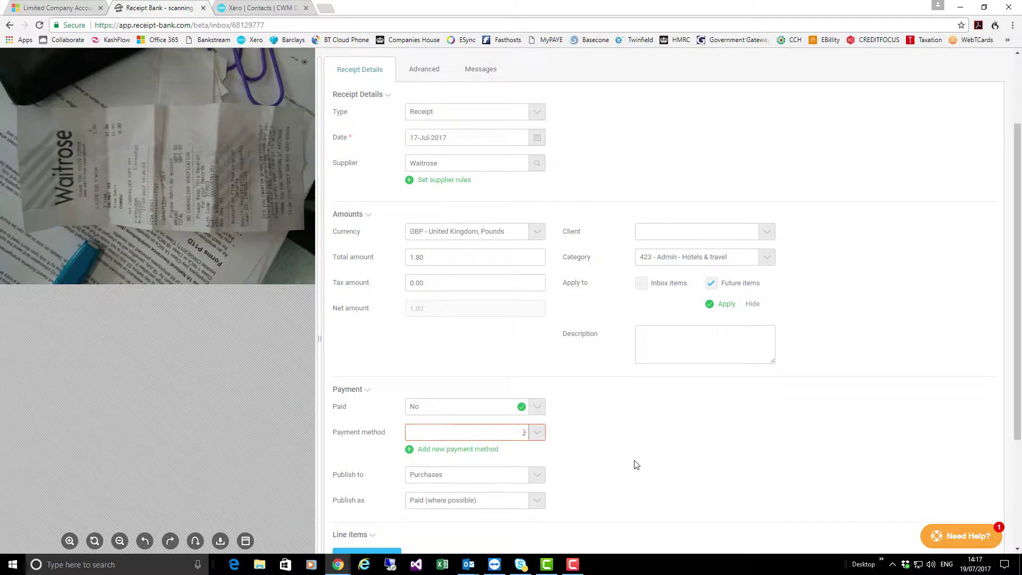
pyautogui.scroll(-1, 636, 465)
pyautogui.scroll(-1, 636, 465)
pyautogui.scroll(4, 635, 463)
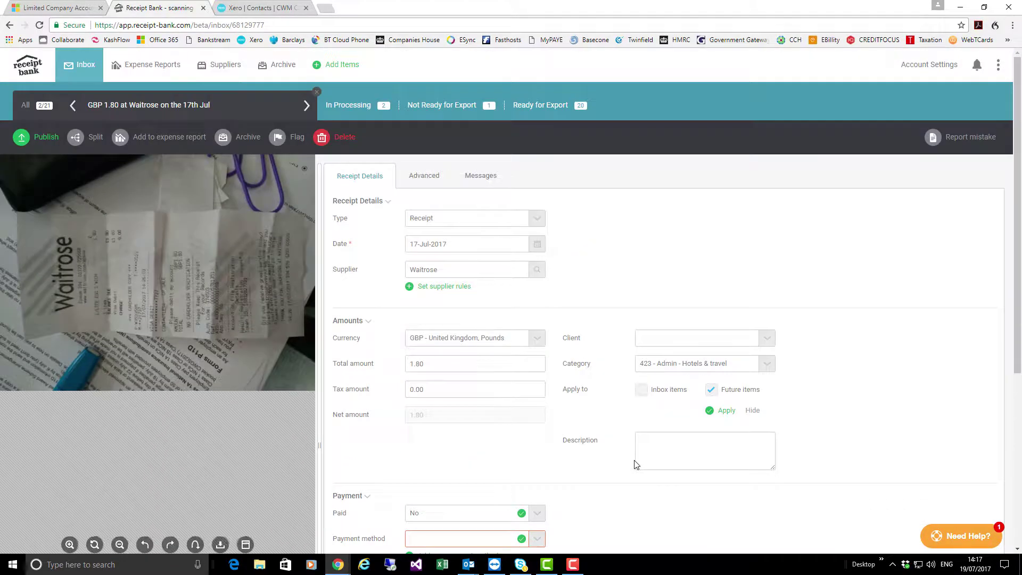
# - Back in the inbox, tick the Costa Coffee and Waitrose receipts and choose Add to expense report
pyautogui.click(37, 106)
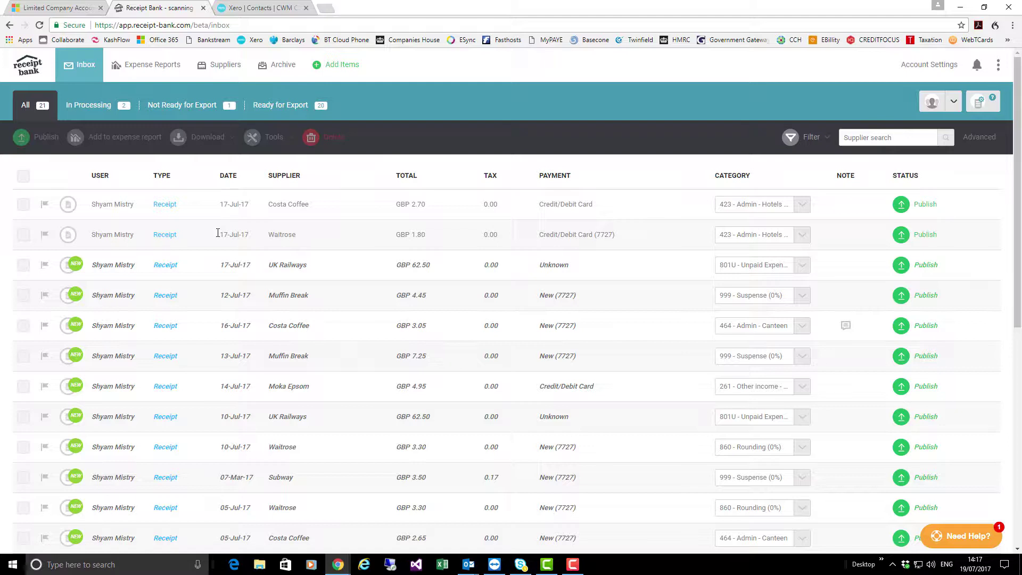
pyautogui.click(24, 205)
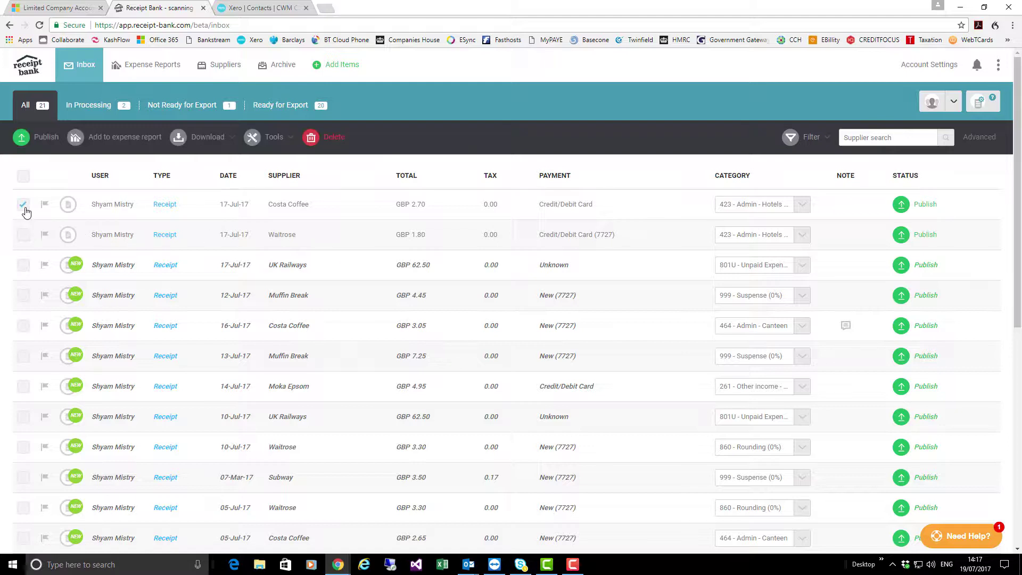
pyautogui.click(24, 234)
pyautogui.click(141, 143)
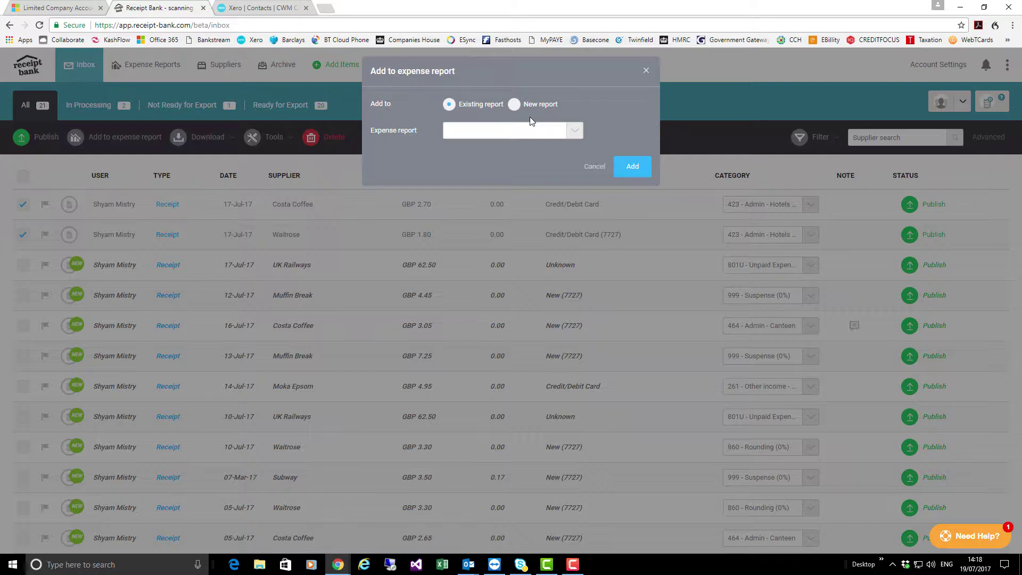
# - Create a new report named '<employee's name> July 2017 expense report' for the receipts' employee, dated 31-Jul-2017
pyautogui.click(513, 105)
pyautogui.click(500, 124)
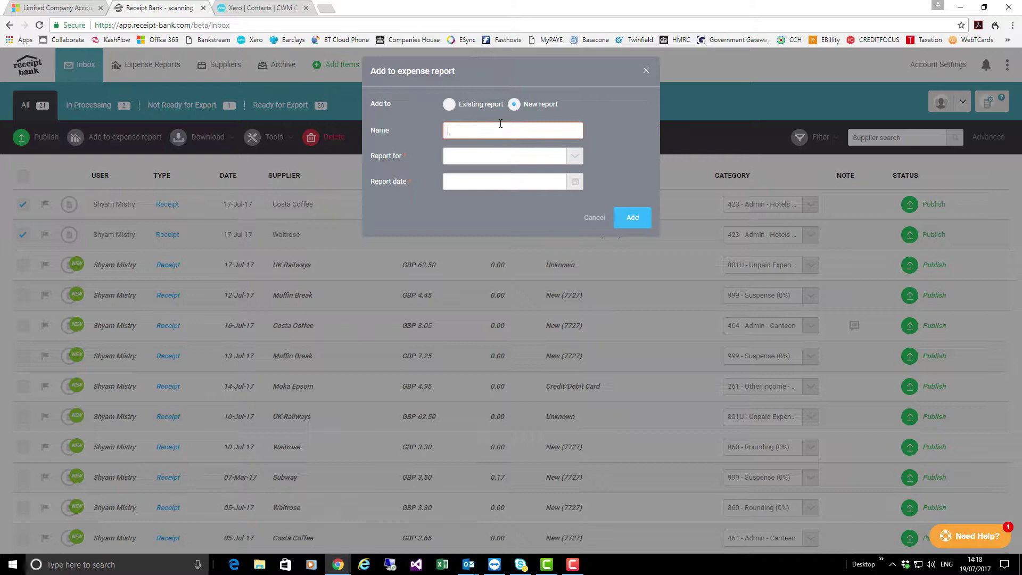
pyautogui.write('Shyam July 2017 expense report')
pyautogui.click(571, 158)
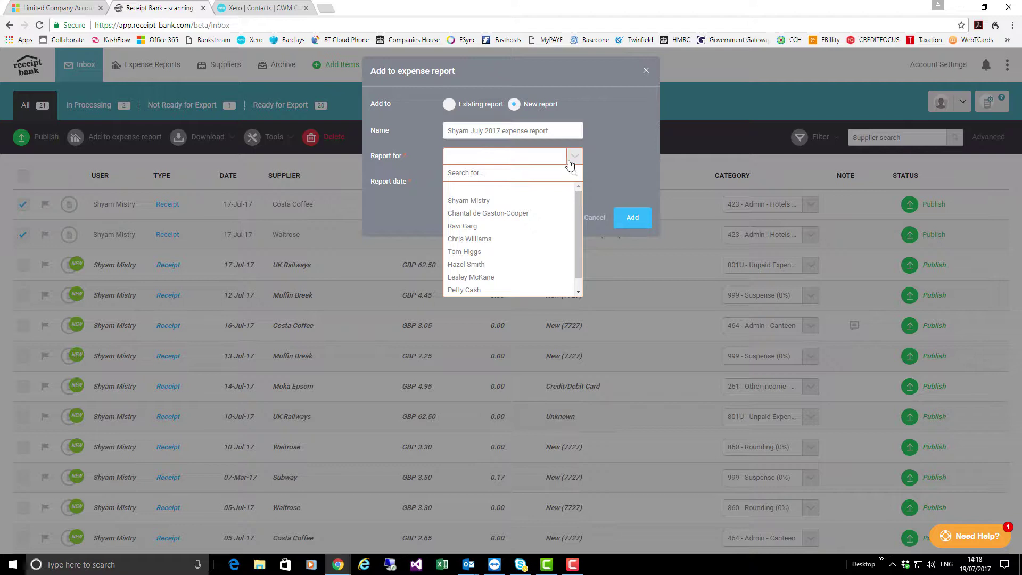
pyautogui.click(511, 200)
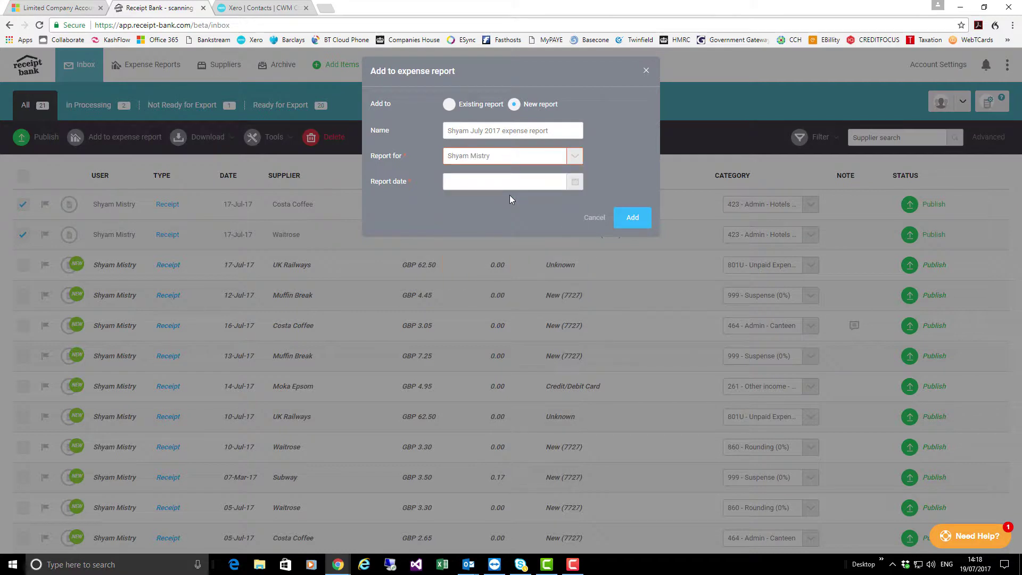
pyautogui.click(573, 183)
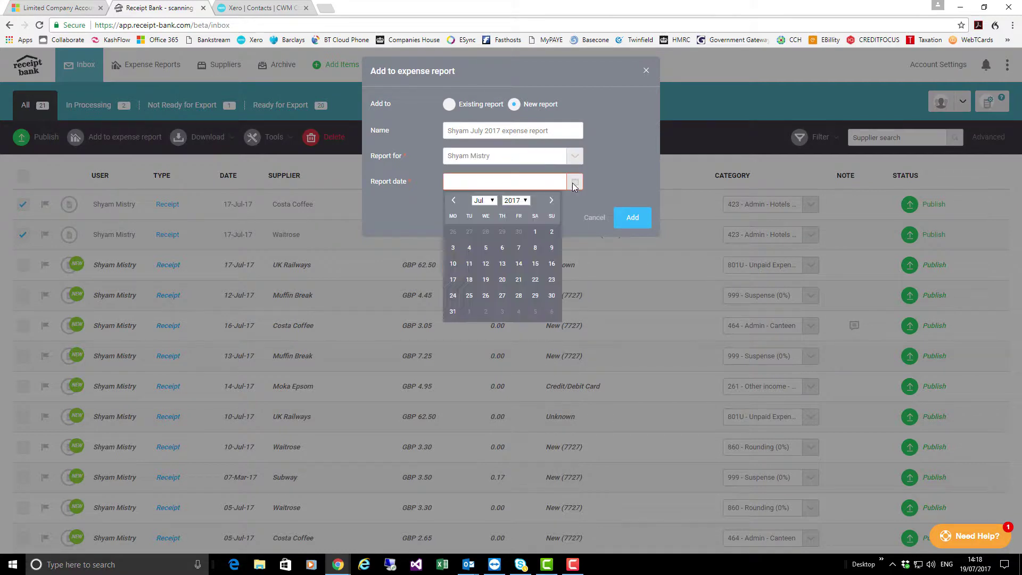
pyautogui.click(453, 312)
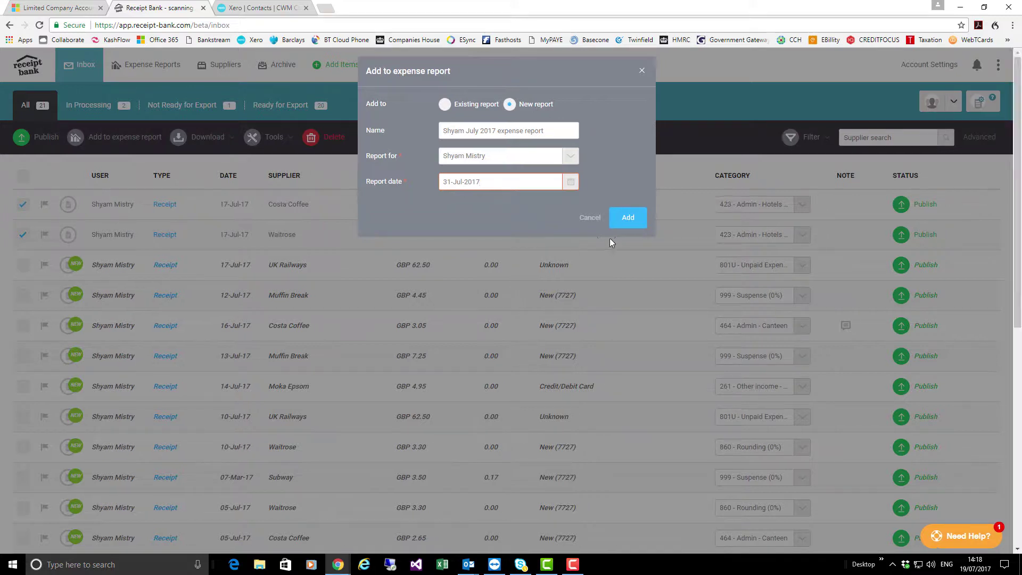
pyautogui.click(631, 219)
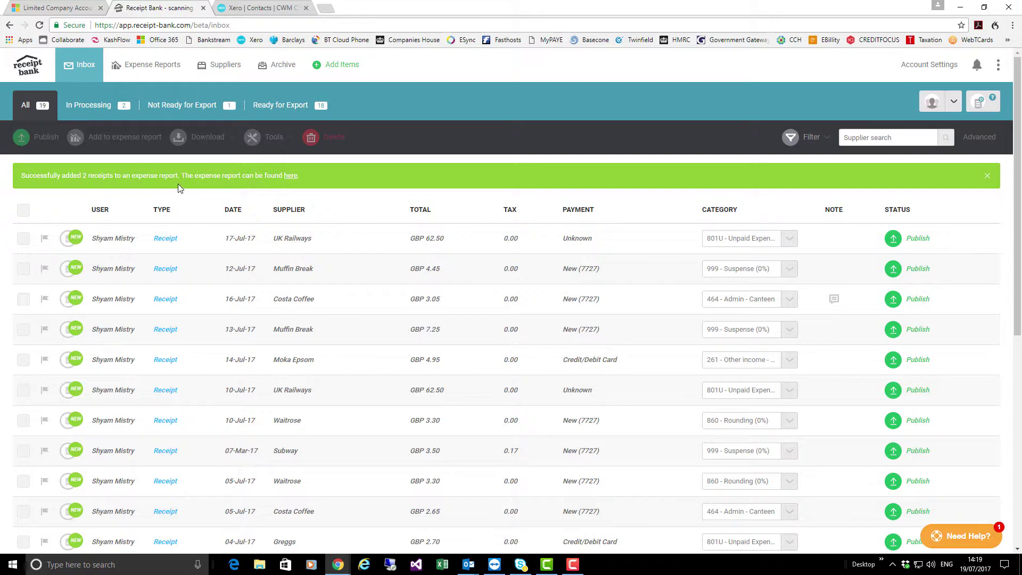
# - Open the new July 2017 report from the Expense Reports list to see its GBP 4.50 total
pyautogui.click(160, 69)
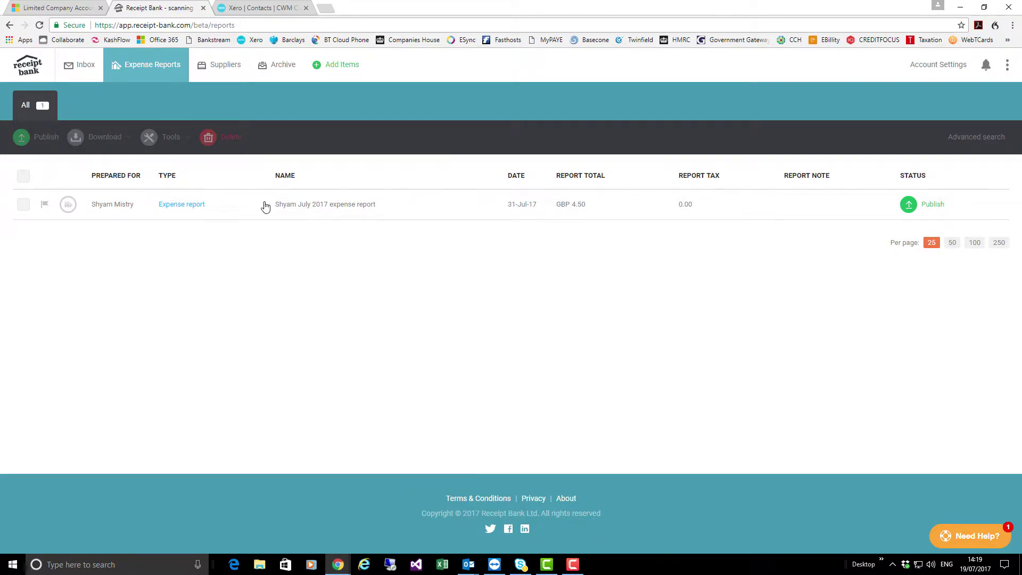
pyautogui.click(194, 206)
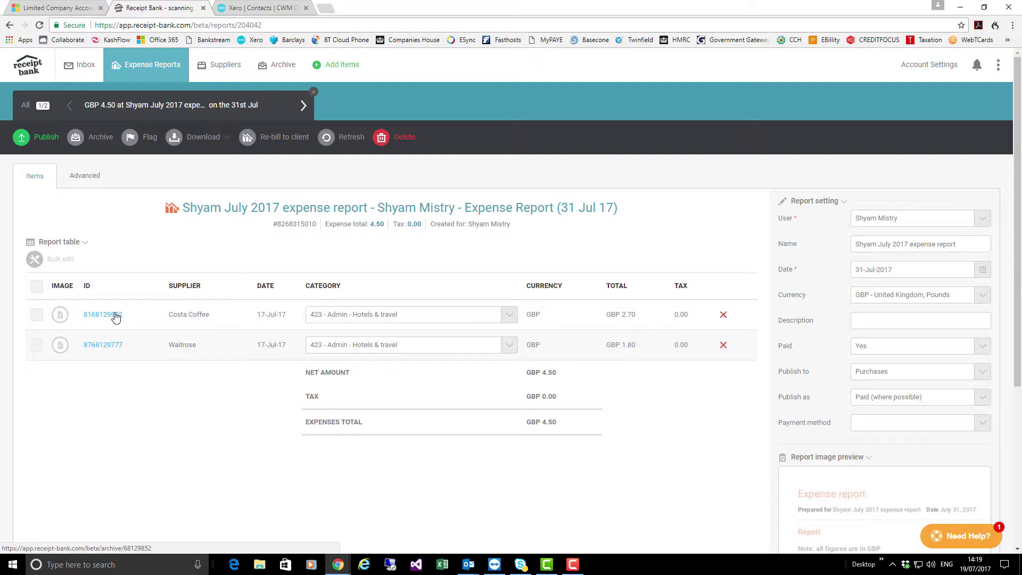
# - In Xero, open the June 2017 expense-report supplier contact with its 181.59 approved bill
pyautogui.click(252, 9)
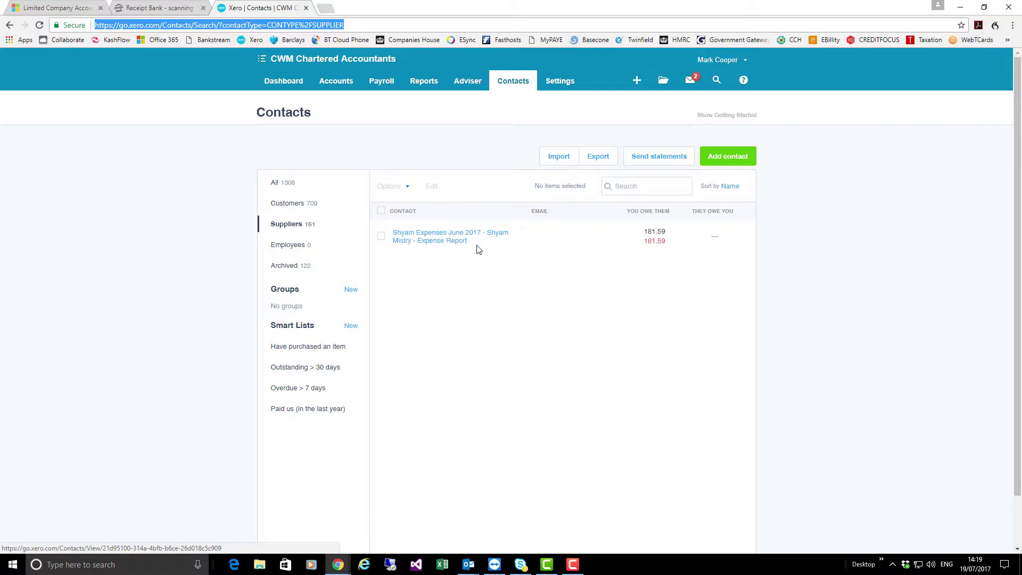
pyautogui.click(432, 237)
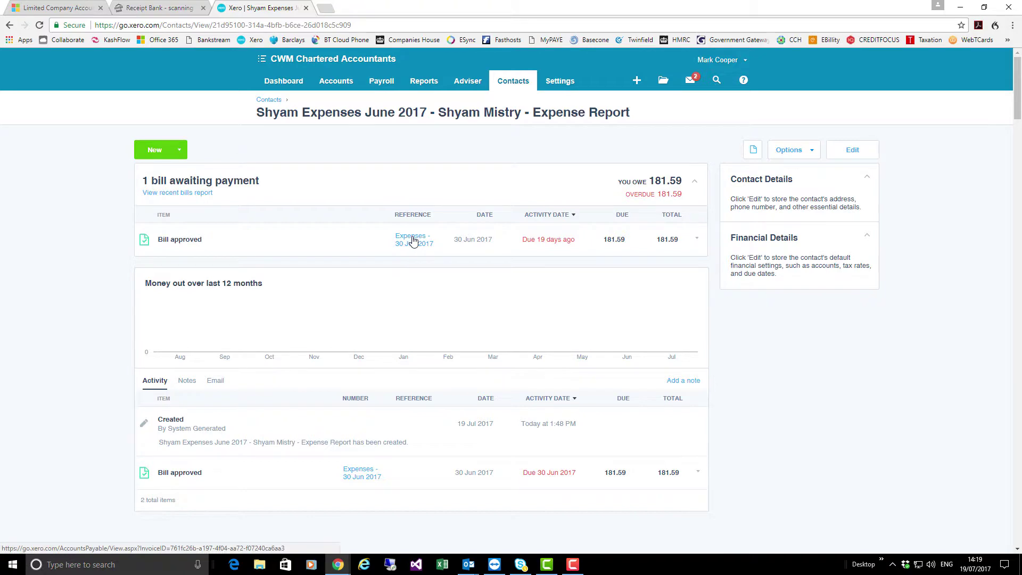
# - Open the 30 Jun 2017 expenses bill and download its attached 8468309565.pdf
pyautogui.click(413, 240)
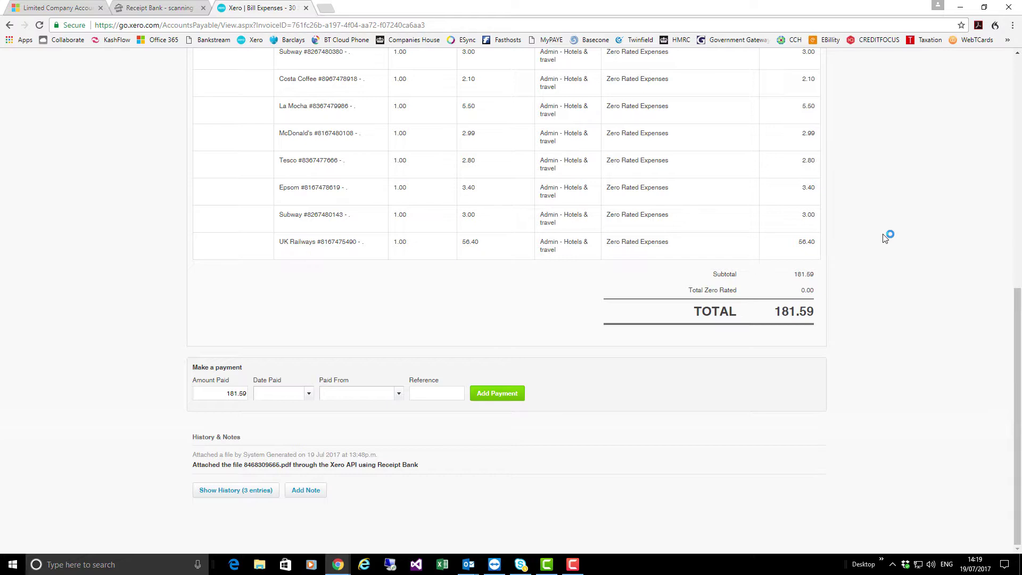
pyautogui.scroll(8, 885, 236)
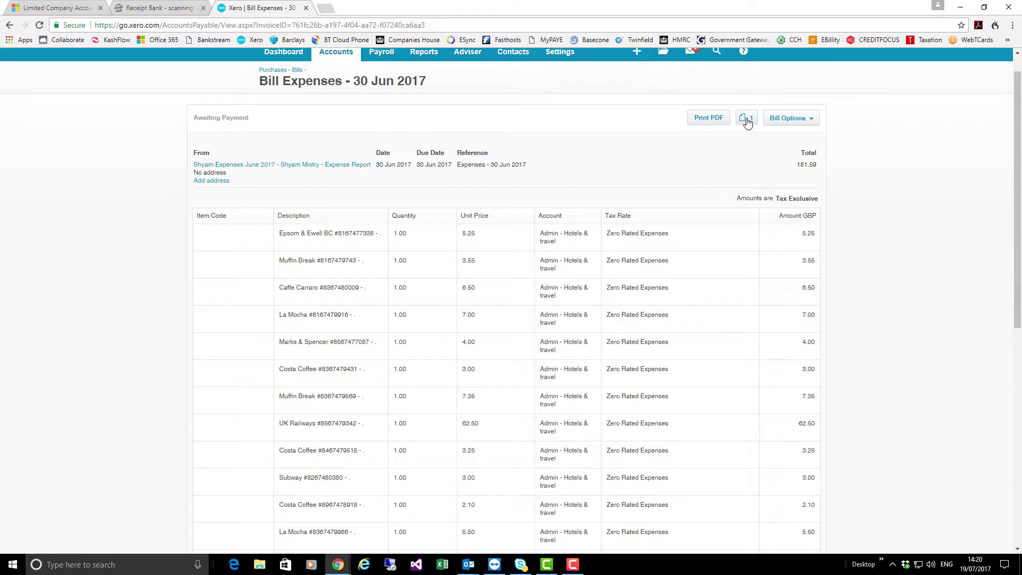
pyautogui.click(748, 123)
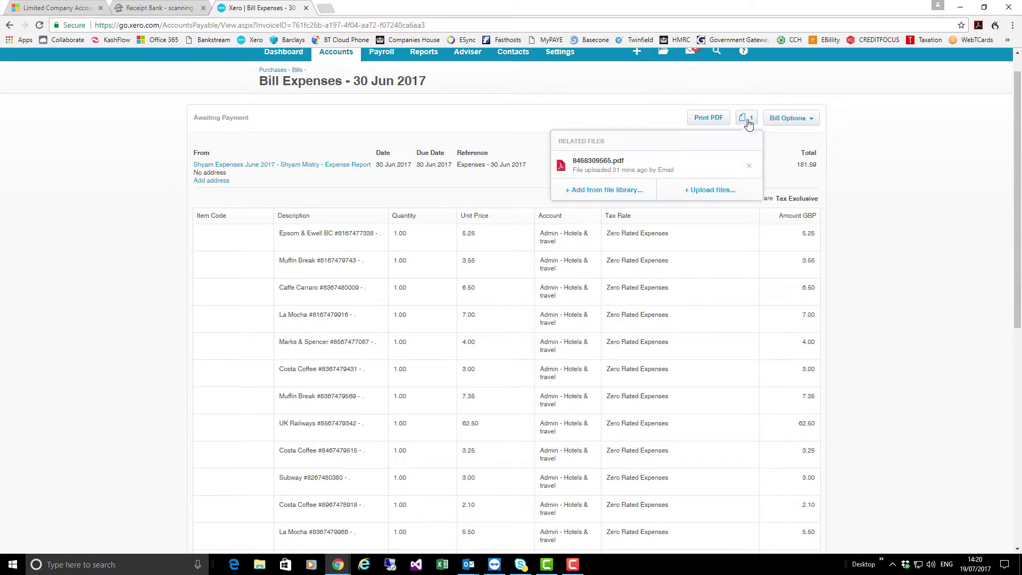
pyautogui.click(631, 169)
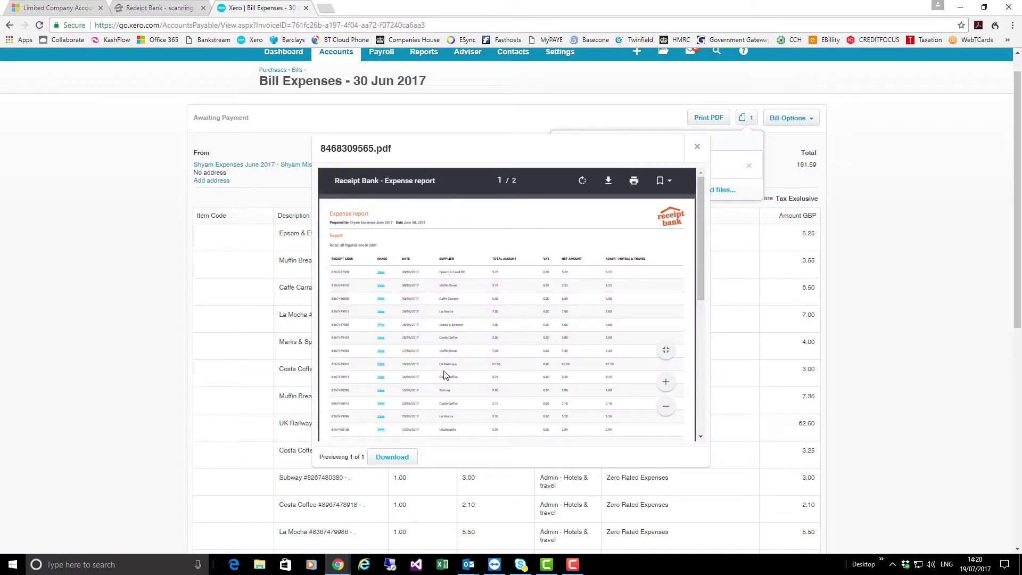
pyautogui.click(396, 457)
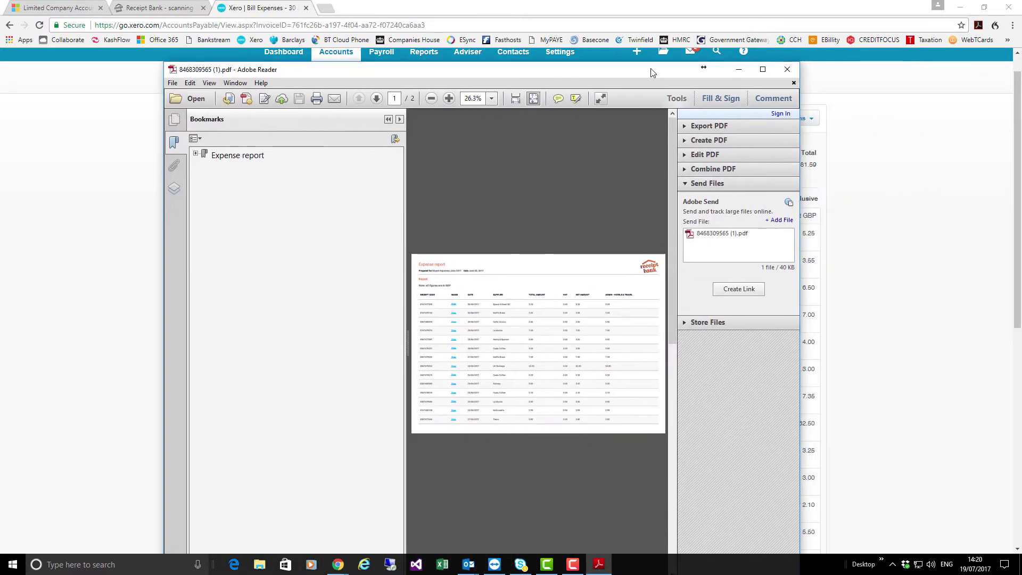
# - Maximize the expense report PDF in Adobe Reader and open the Epsom & Ewell BC receipt's View link
pyautogui.doubleClick(653, 72)
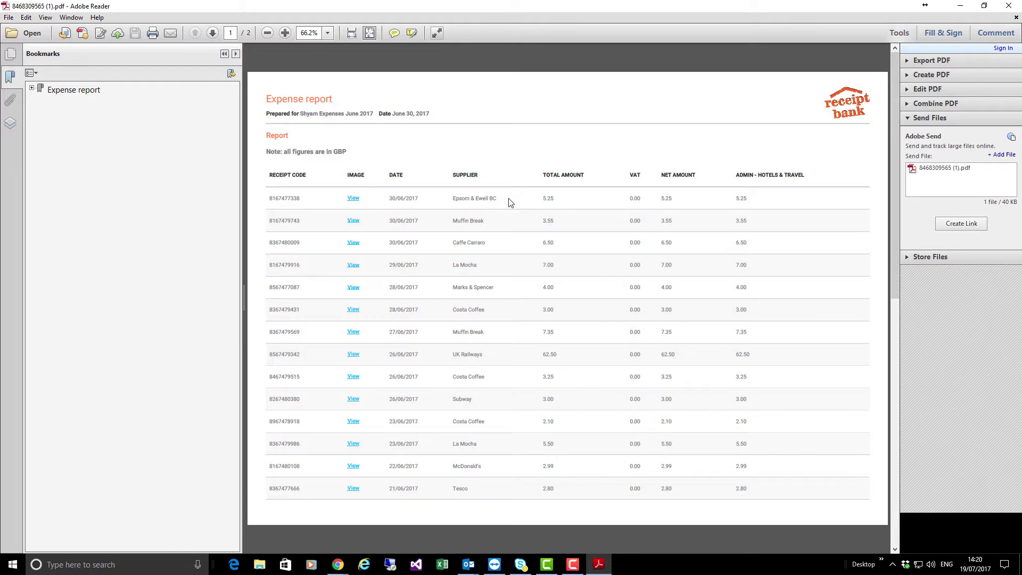
pyautogui.click(351, 199)
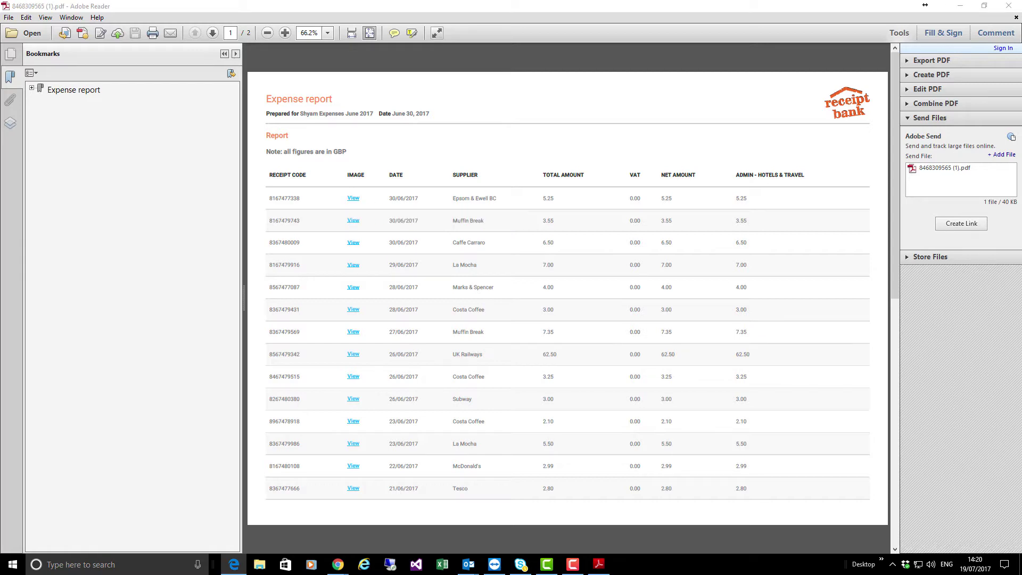
# - Bring the Edge window showing the GBP 5.25 Epsom receipt image into full view
pyautogui.moveTo(1019, 66); pyautogui.dragTo(803, 66)
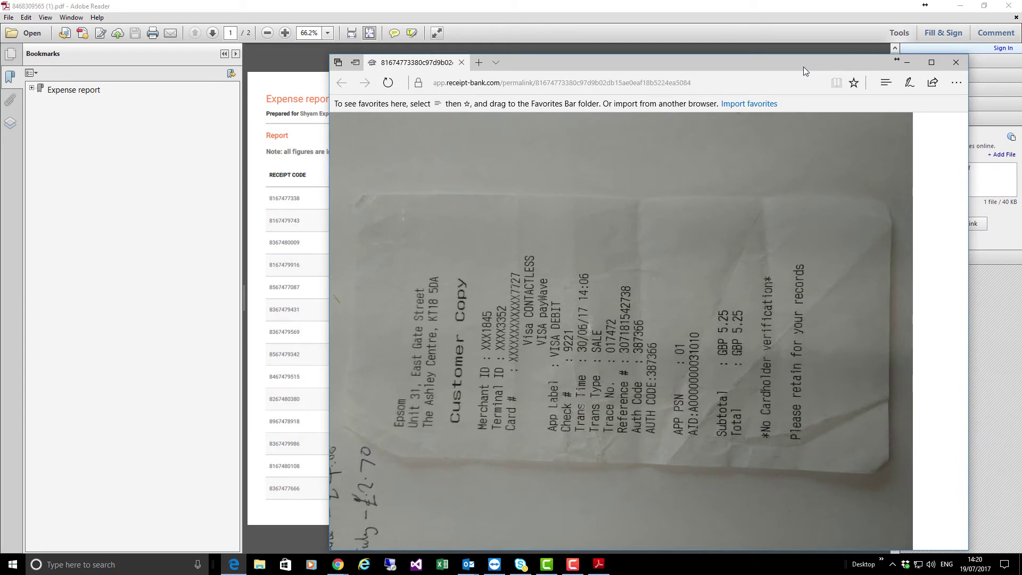